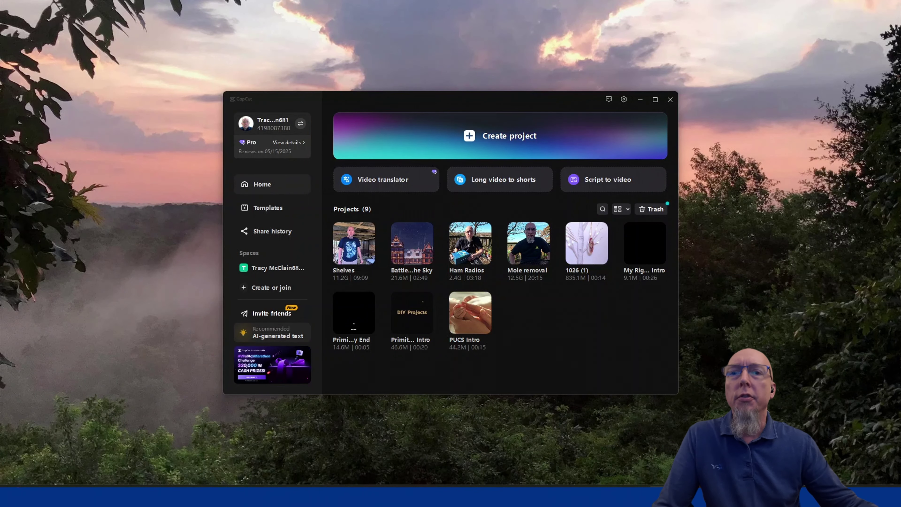
Start a new project and browse the Life category of the stock Library
left_click(467, 140)
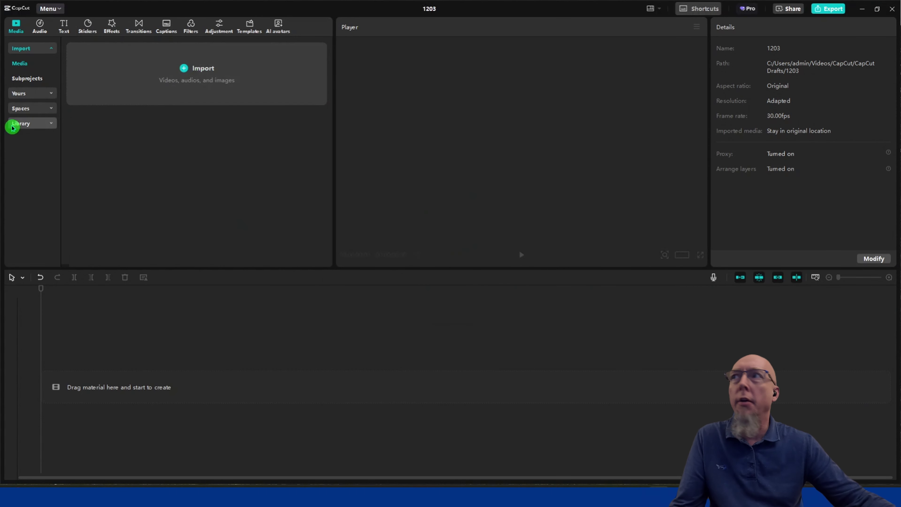
left_click(30, 124)
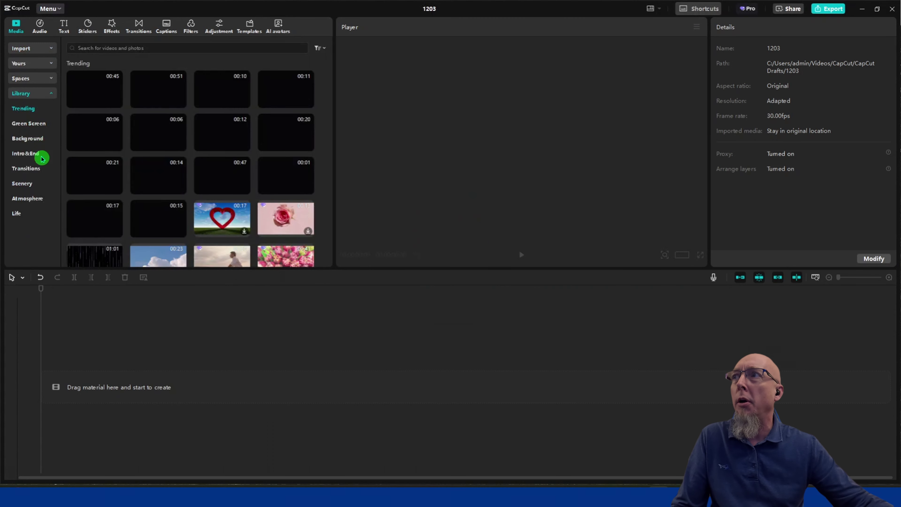
left_click(19, 215)
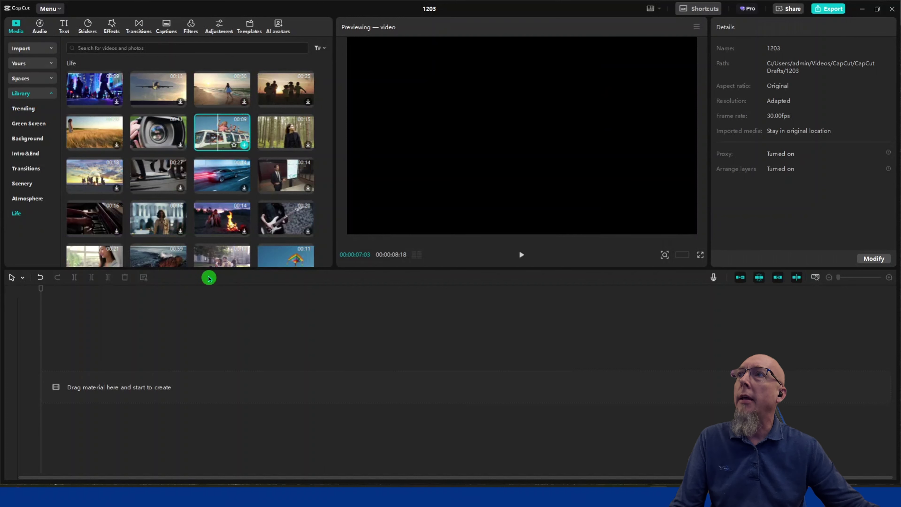
Place the van clip on the timeline, fit it to view, and select it
left_click_drag(170, 338, 167, 340)
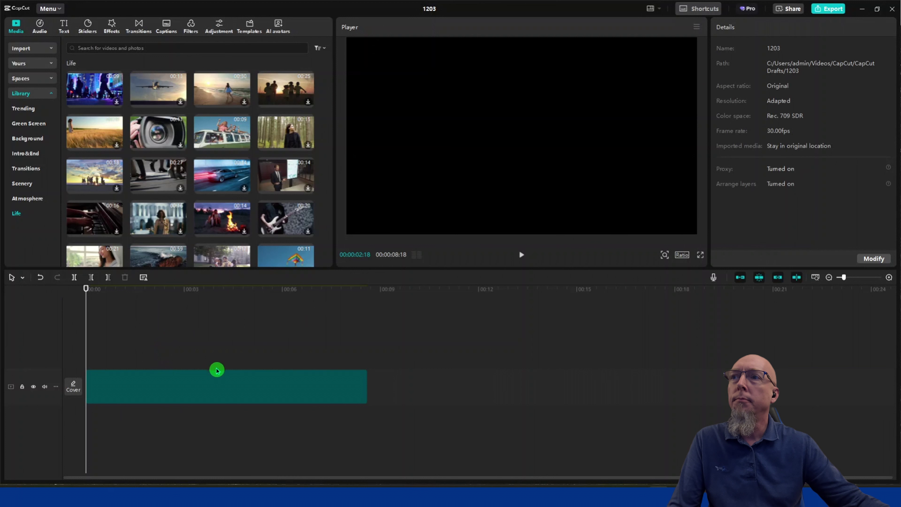
left_click(888, 278)
left_click(136, 377)
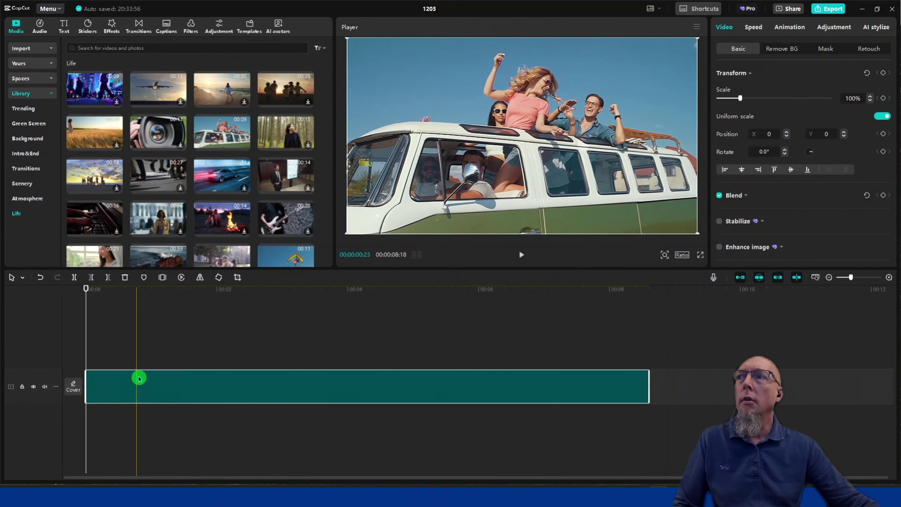
left_click(141, 388)
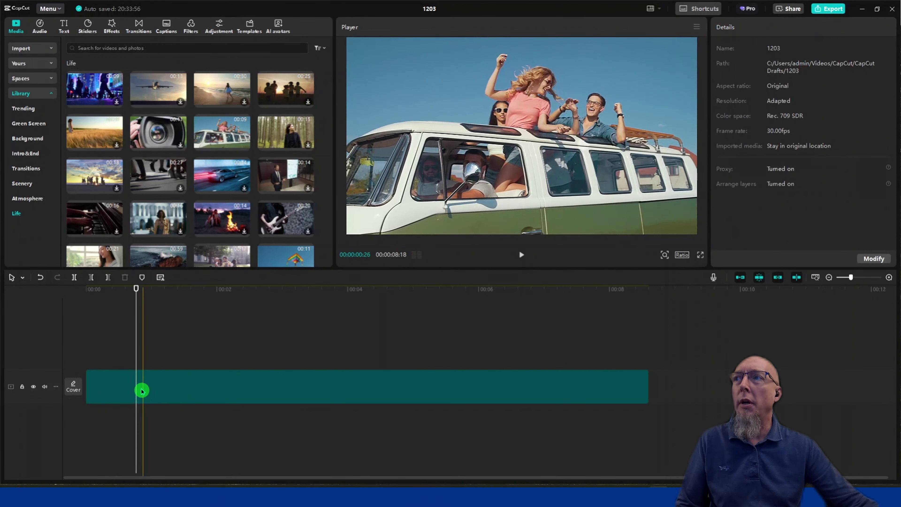
left_click(145, 389)
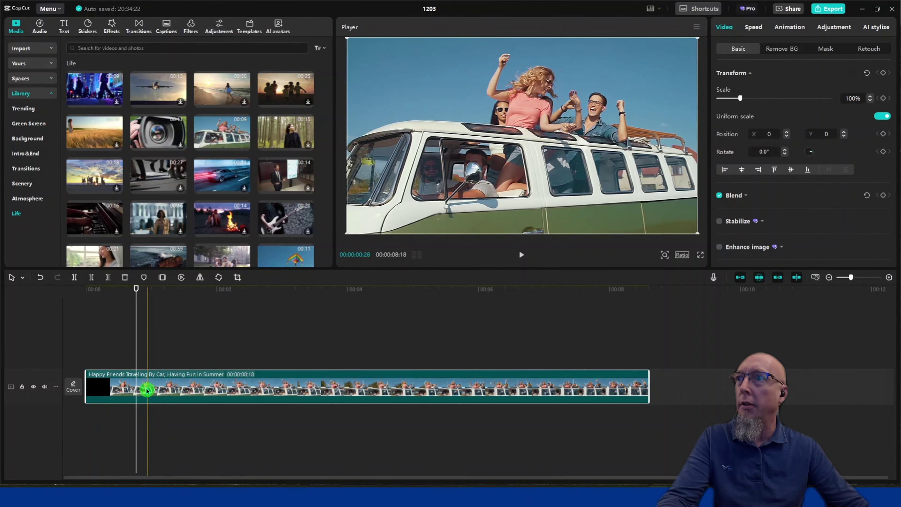
Copy and paste the van clip, aligning the duplicate at 00:00 on the track above
key("ctrl+c")
key("ctrl+v")
left_click_drag(216, 354, 157, 359)
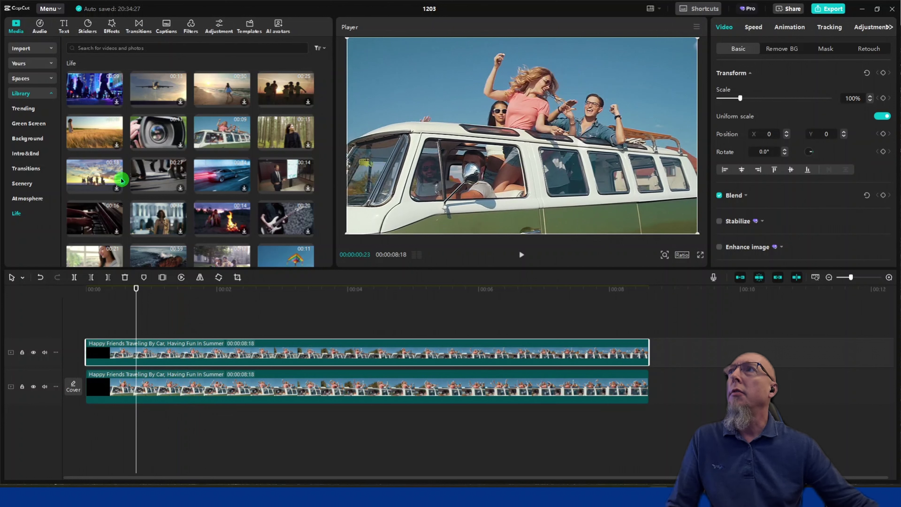
Search the effects for Blur and add the Blur effect to the timeline
left_click(112, 25)
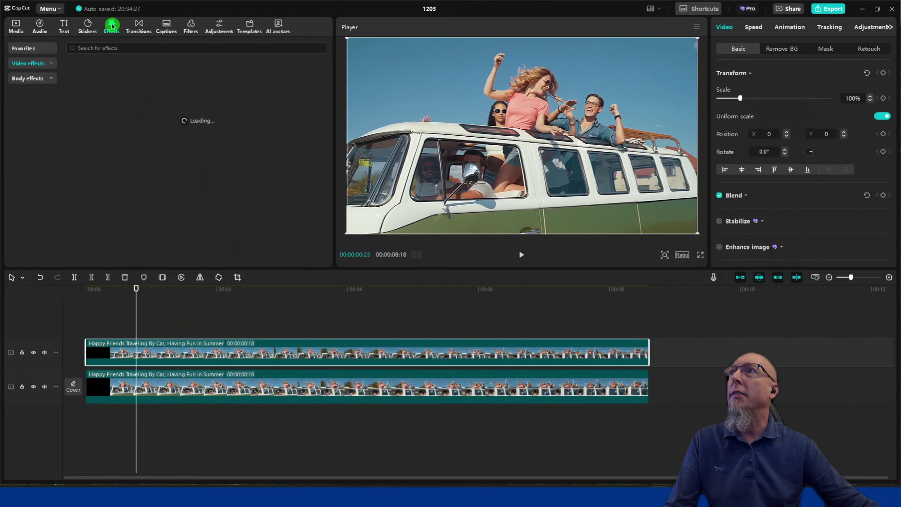
left_click(116, 48)
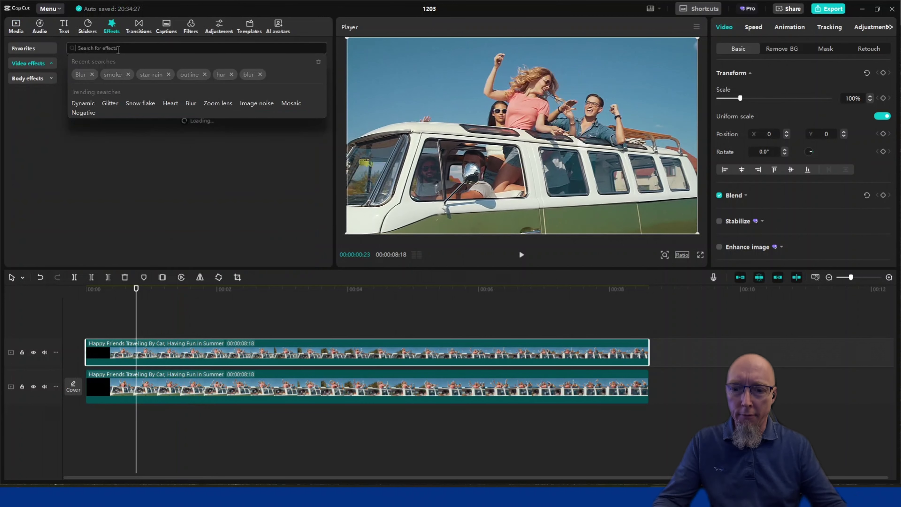
left_click(81, 75)
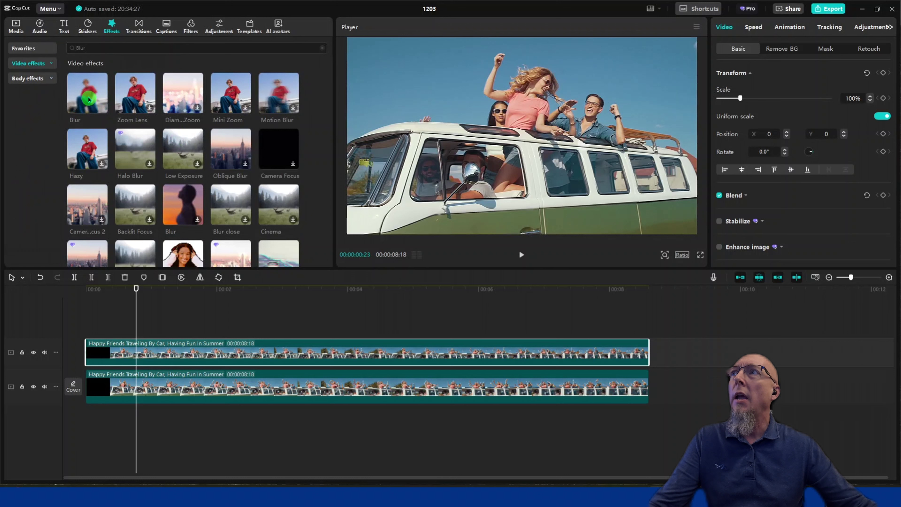
left_click(88, 99)
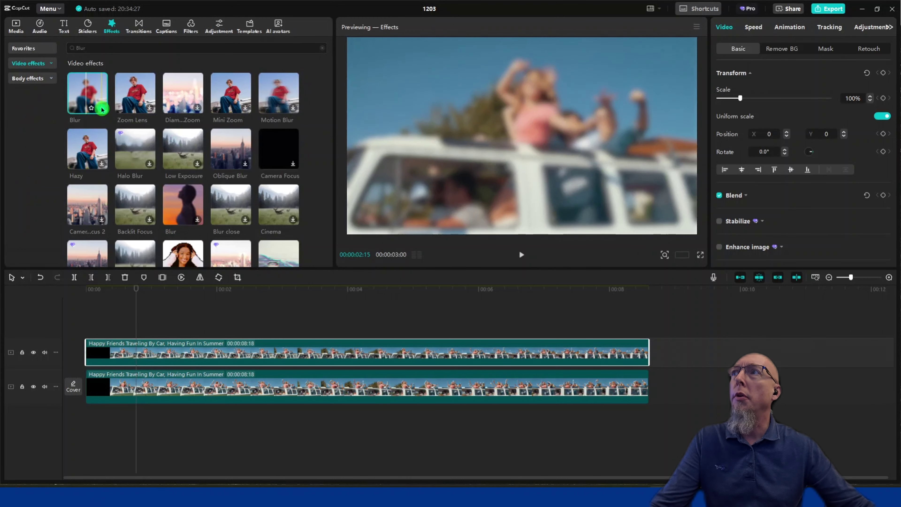
left_click(102, 108)
Move the Blur effect to start at 00:00 and stretch it to the clips' end
left_click(158, 330)
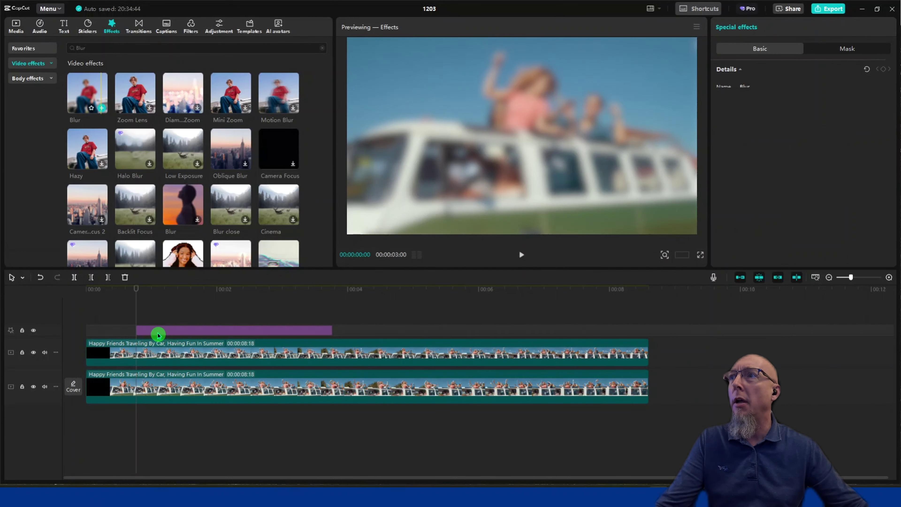
left_click_drag(142, 332, 101, 332)
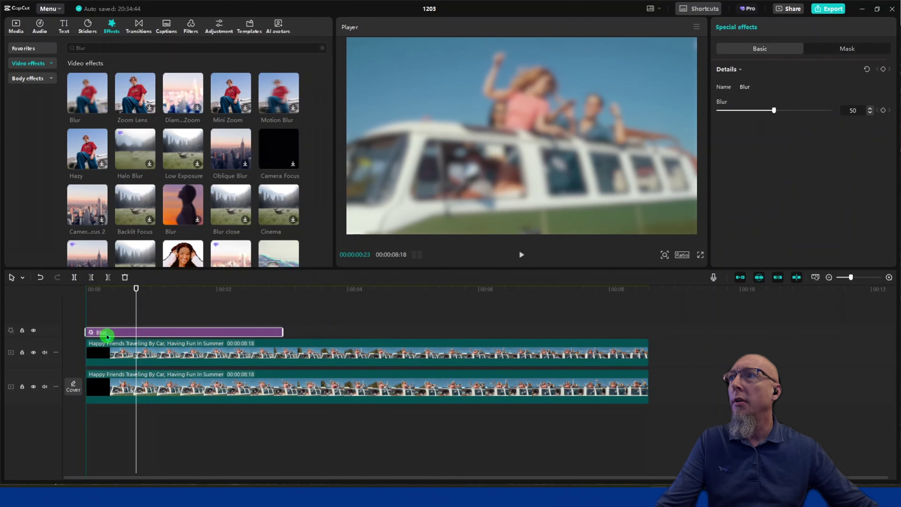
left_click(280, 329)
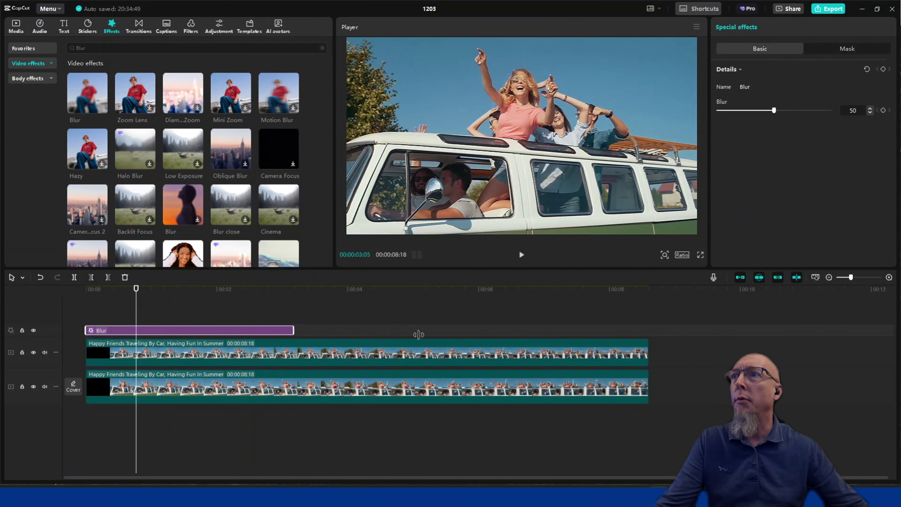
left_click_drag(418, 335, 655, 339)
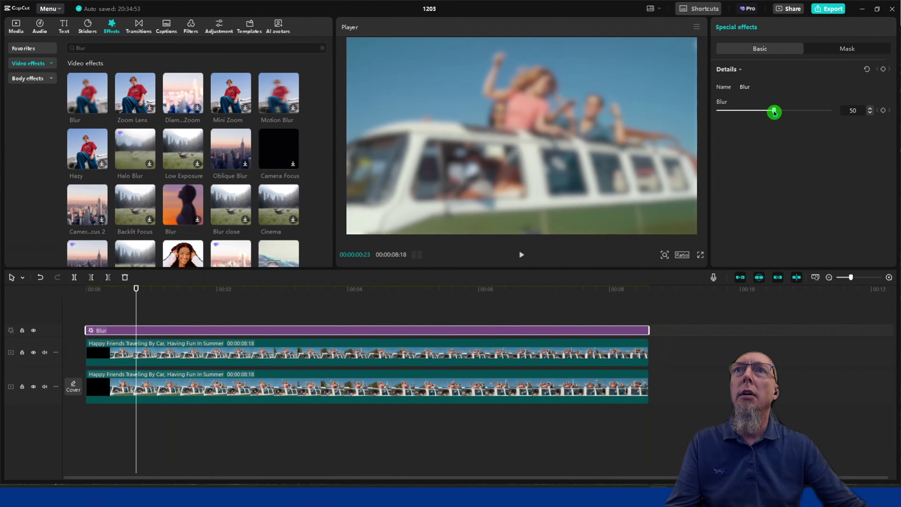
Drag the Blur strength slider from 50 up to 100
left_click_drag(774, 112, 820, 117)
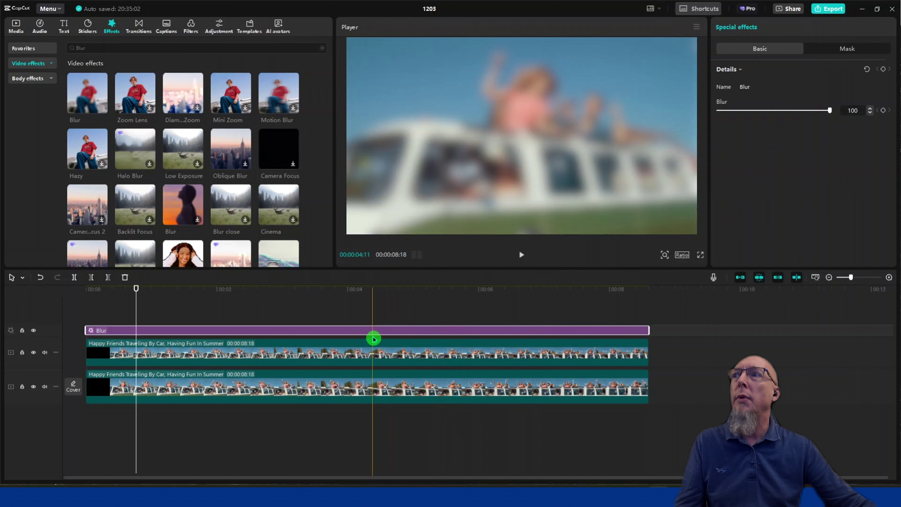
Give the Blur effect a Circle mask and move it over the back passenger's face
left_click(844, 50)
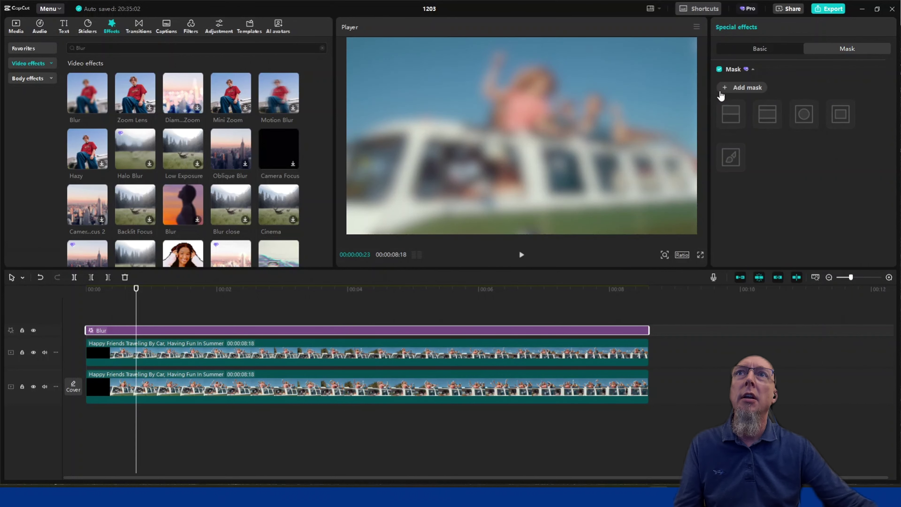
left_click(744, 89)
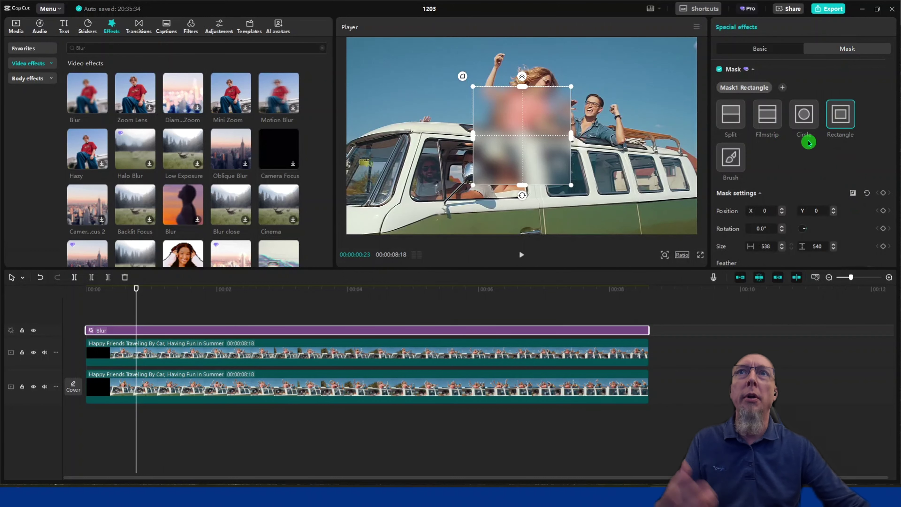
left_click(805, 114)
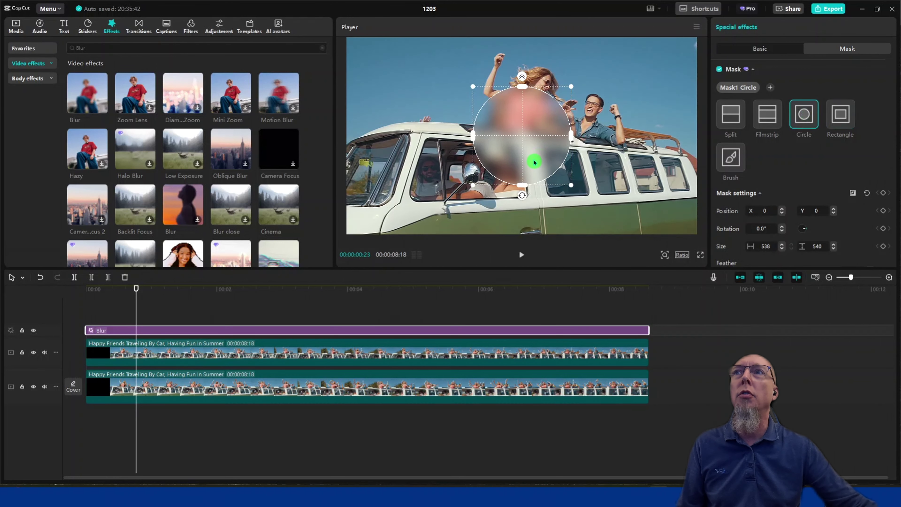
left_click_drag(537, 149, 598, 113)
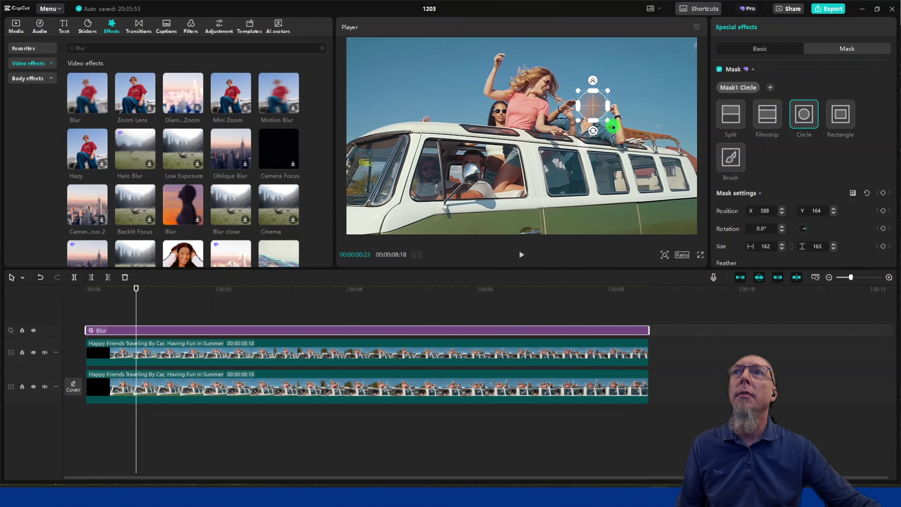
Resize the circle mask to 121×122 over the face, then return the playhead to the start
scroll(821, 188, "down", 3)
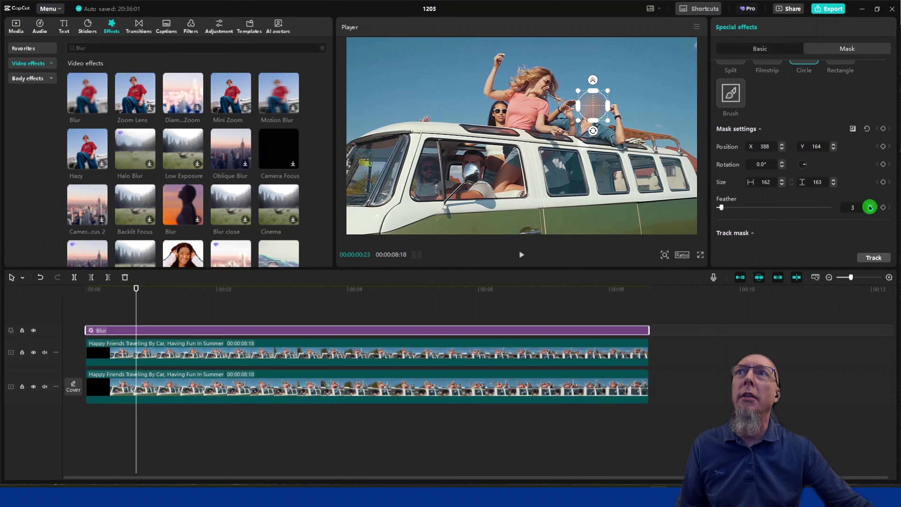
left_click_drag(609, 120, 607, 119)
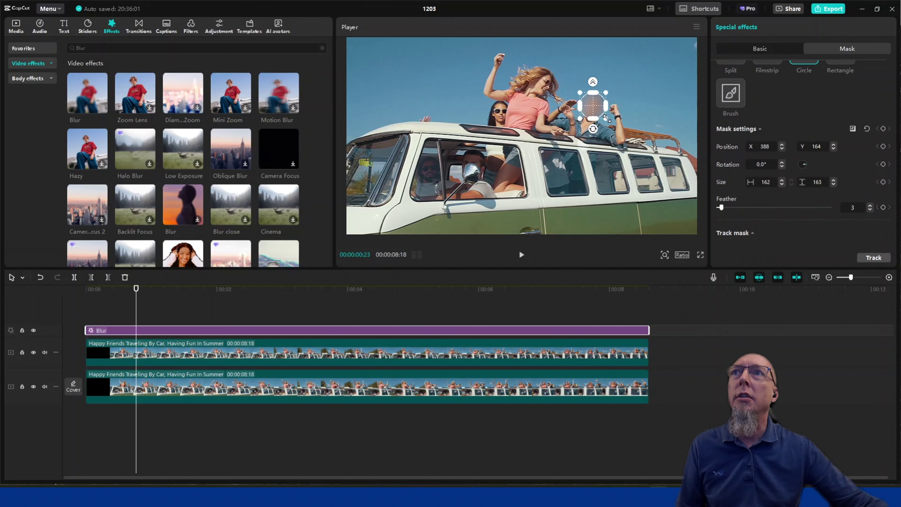
left_click(605, 121)
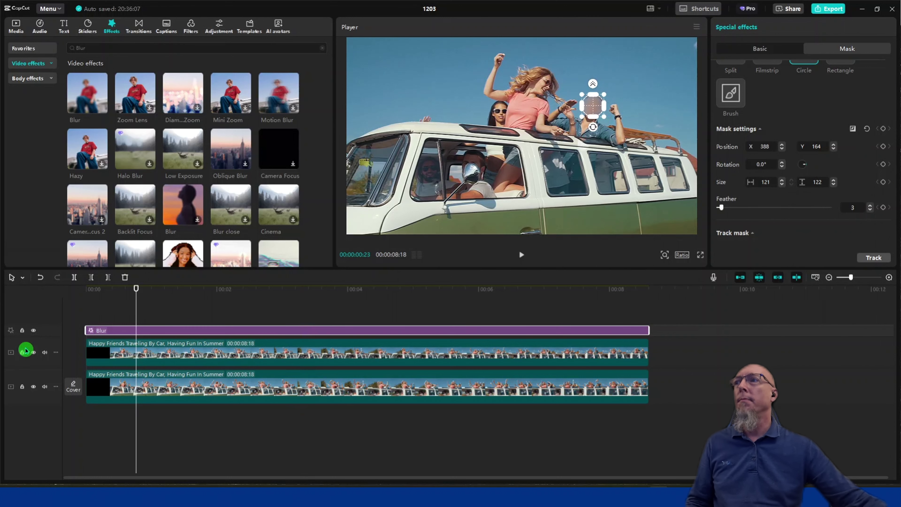
left_click(82, 317)
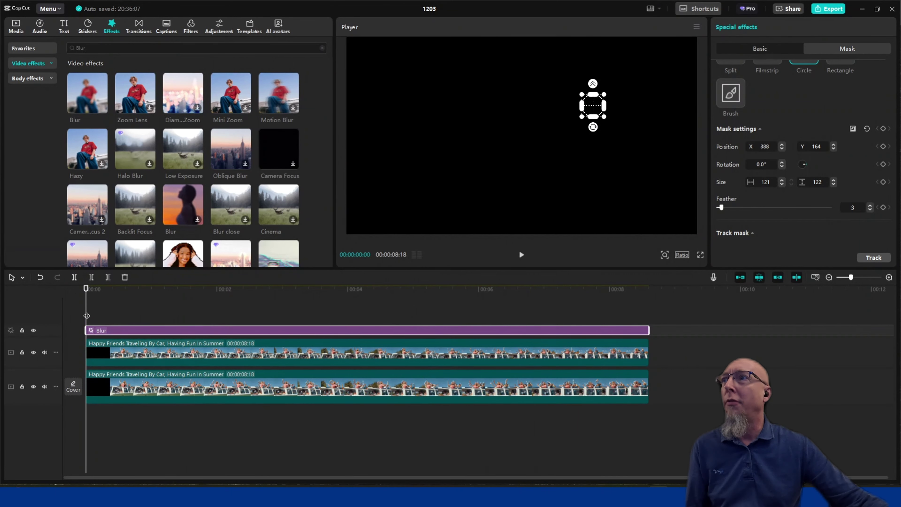
Set the mask on the face at the first van frame and add a keyframe
left_click(89, 316)
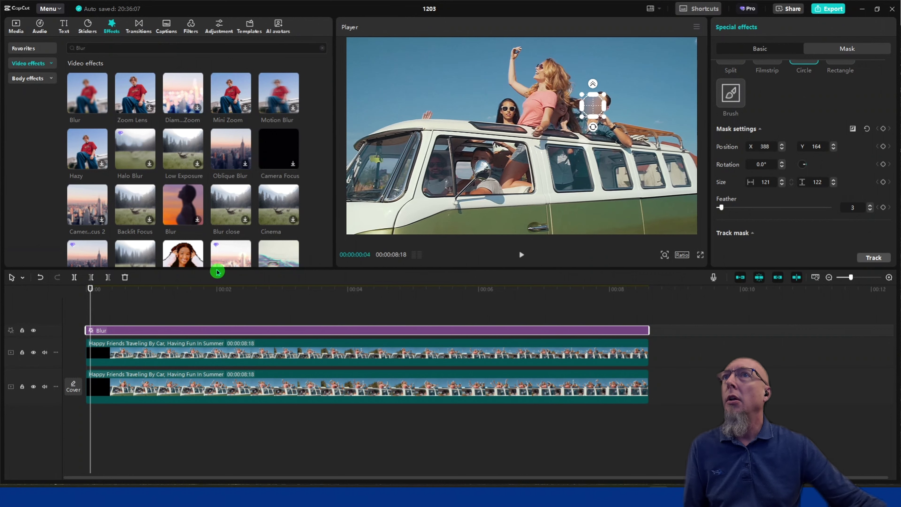
left_click_drag(596, 109, 604, 106)
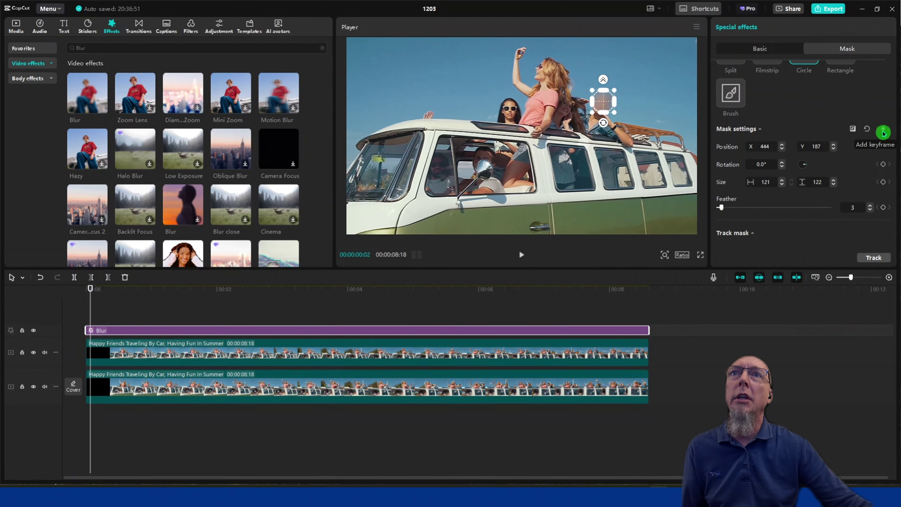
left_click(883, 132)
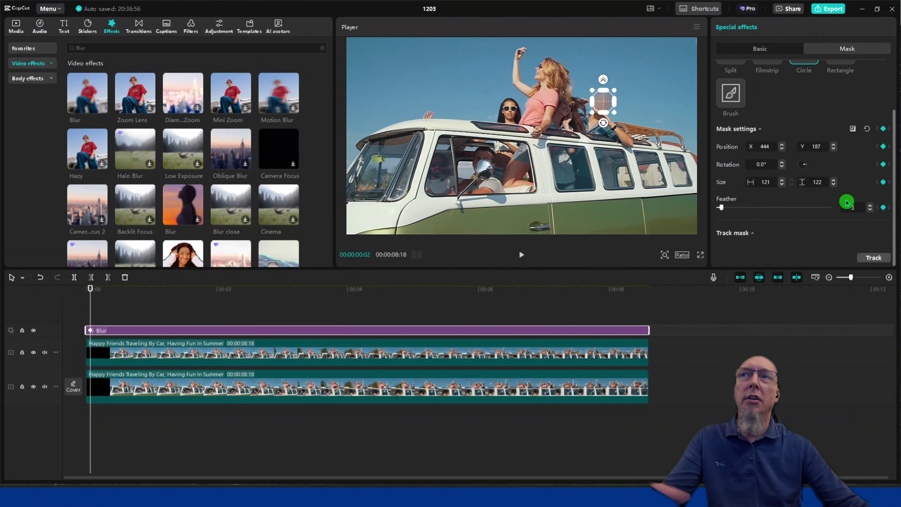
left_click_drag(262, 316, 88, 316)
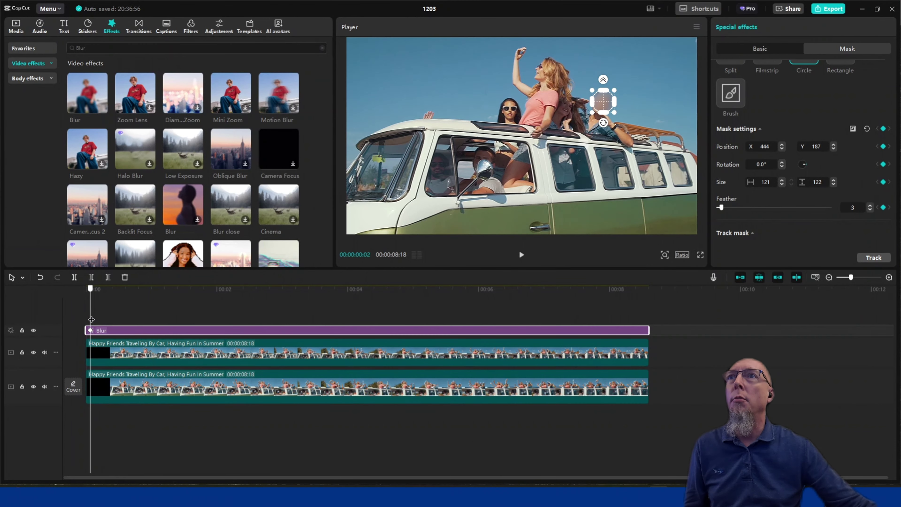
Step through the clip, repositioning the mask onto the face to add further keyframes
left_click_drag(94, 320, 98, 319)
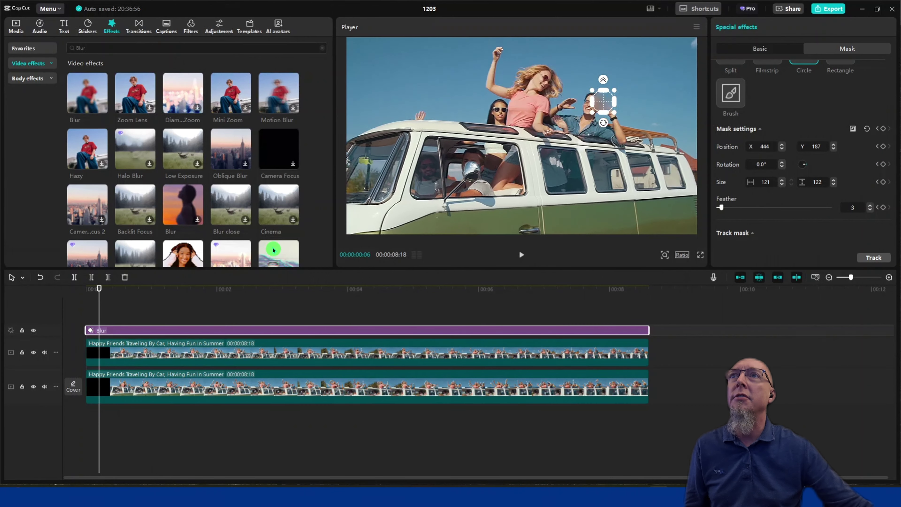
left_click(538, 141)
left_click_drag(605, 103, 598, 104)
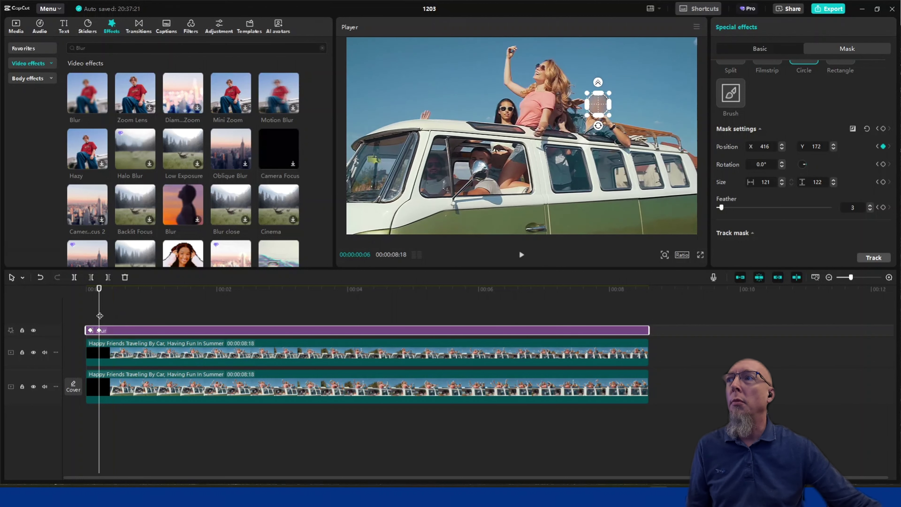
left_click_drag(101, 316, 116, 319)
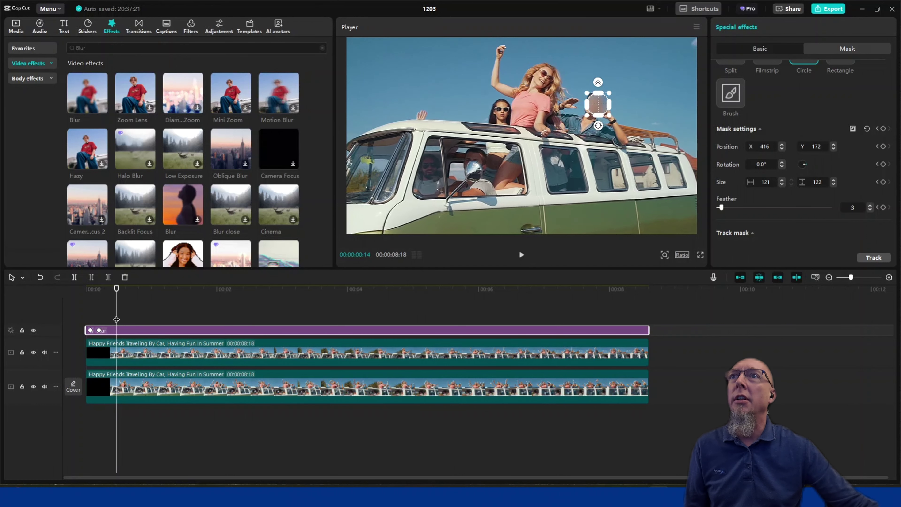
left_click_drag(599, 107, 594, 106)
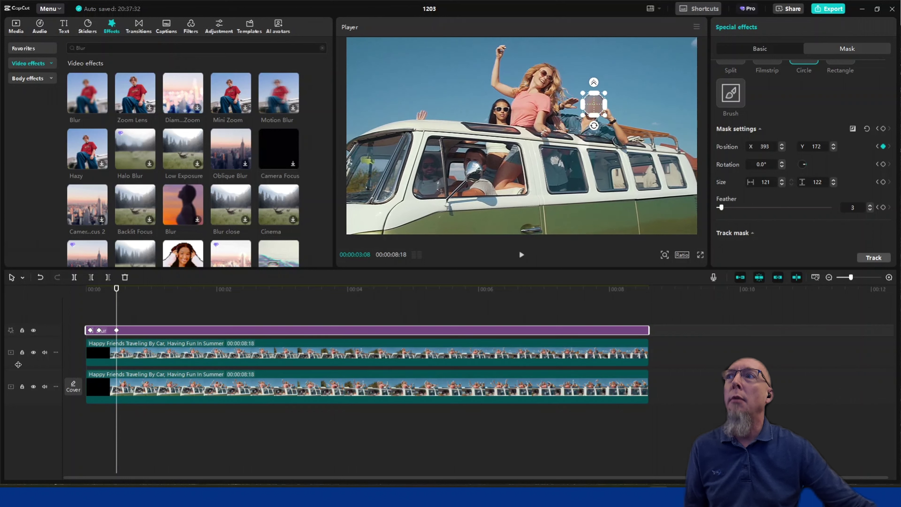
left_click(124, 303)
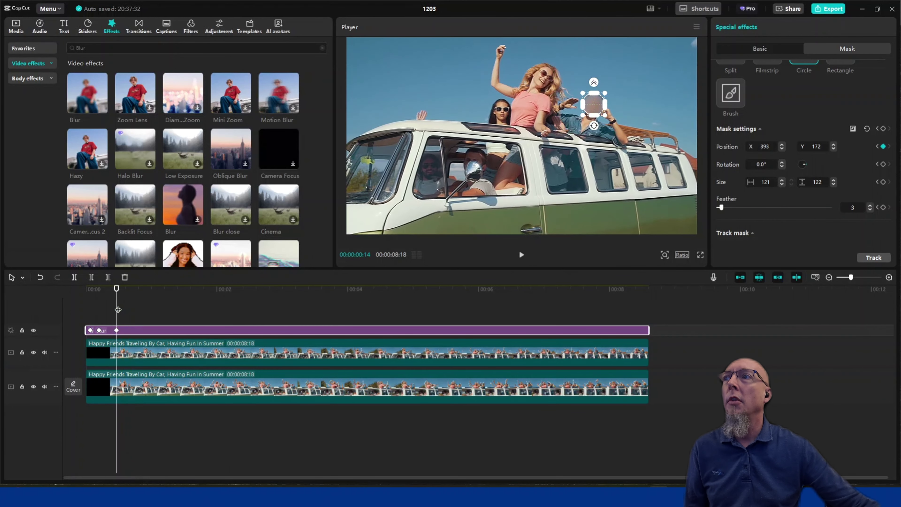
left_click_drag(120, 310, 147, 322)
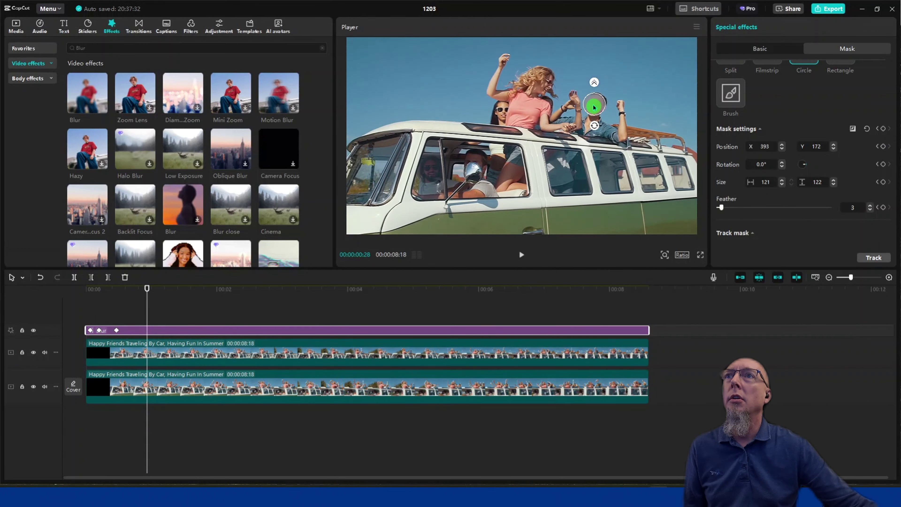
left_click(127, 316)
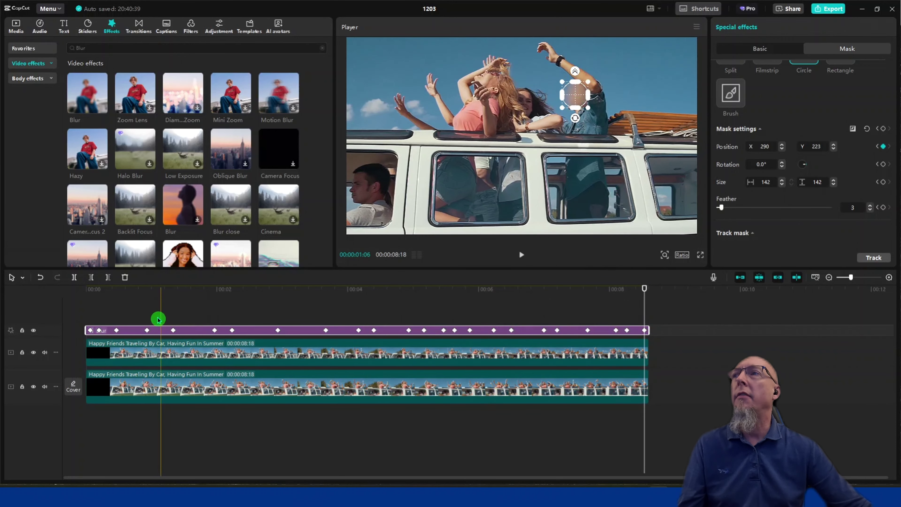
Play the clip from 00:00 to confirm the face stays blurred throughout
left_click(89, 316)
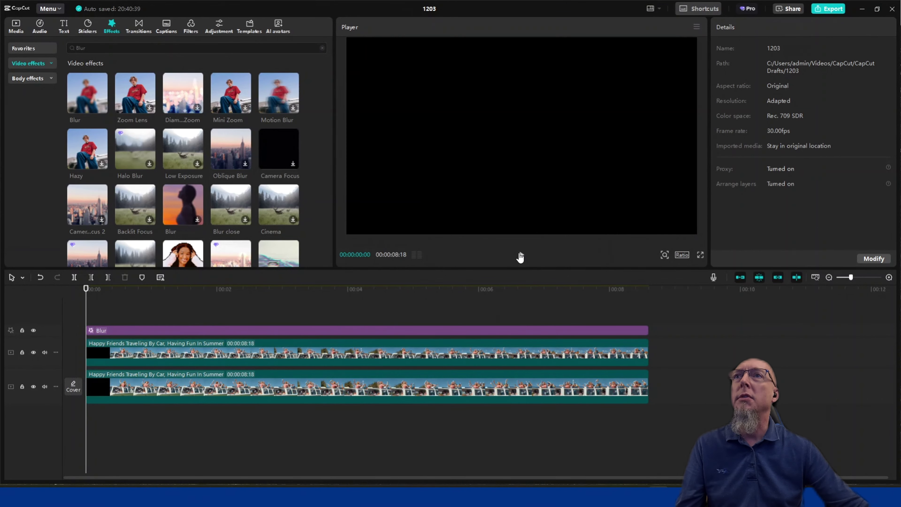
left_click(521, 255)
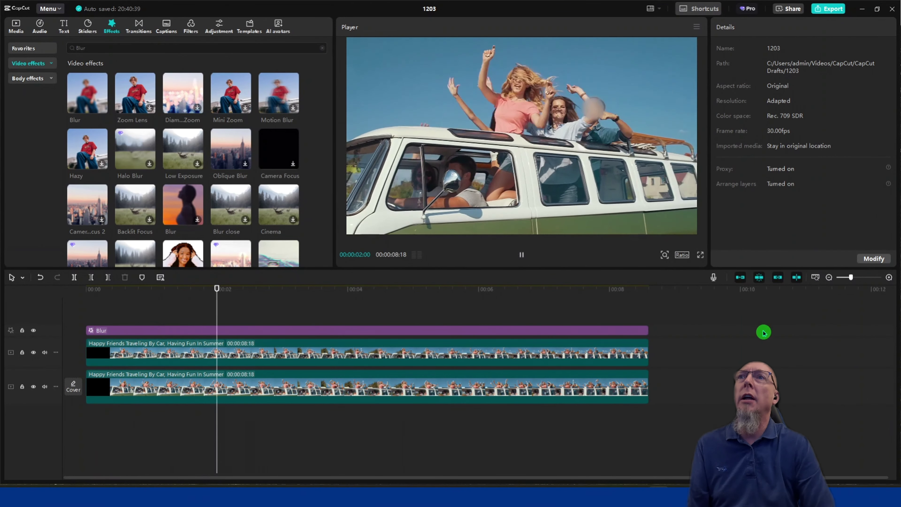